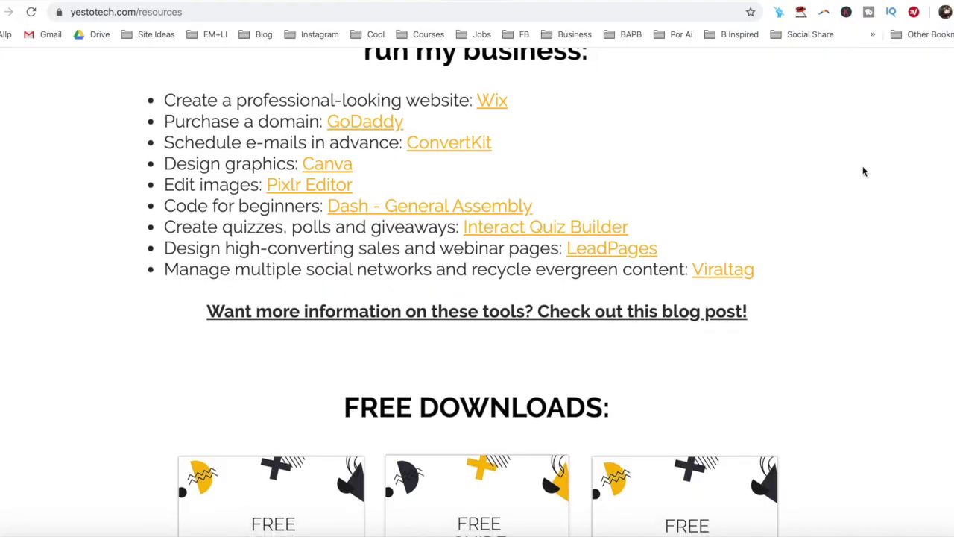
Open yestotech.com's free Complete Website Creation Guide card and bring up its GIVE IT TO ME NOW! form
{"action": "scroll", "coordinate": [863, 166], "scroll_direction": "down", "scroll_amount": 4}
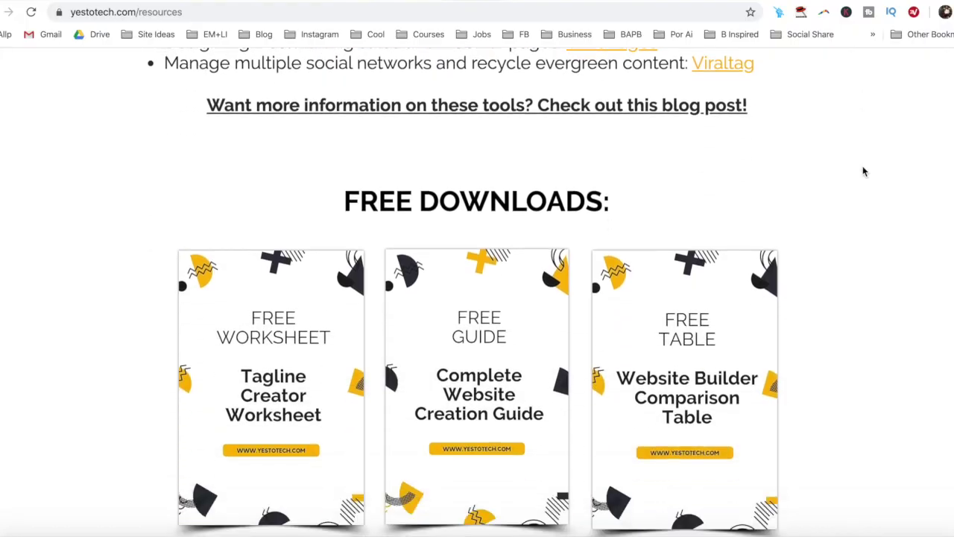
{"action": "left_click", "coordinate": [552, 259]}
{"action": "scroll", "coordinate": [550, 252], "scroll_direction": "up", "scroll_amount": 3}
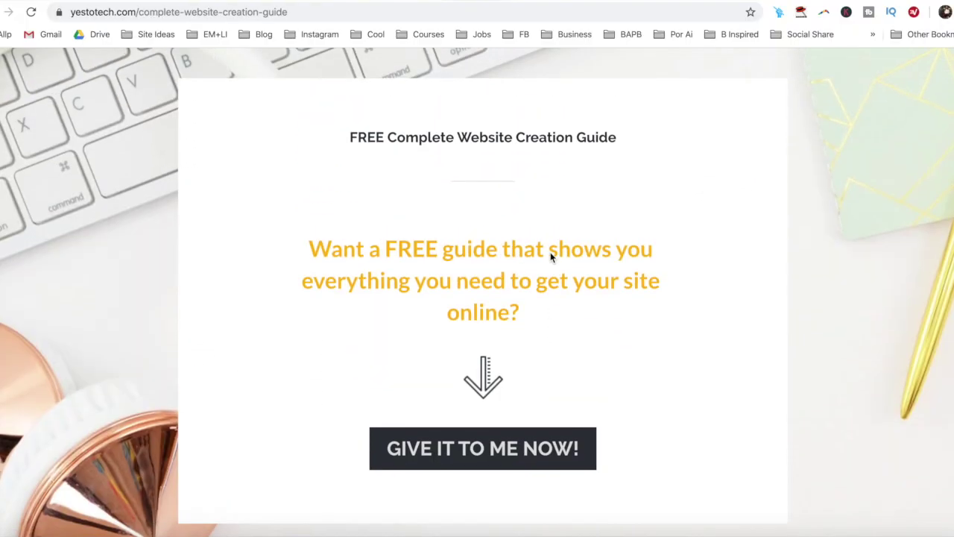
{"action": "left_click", "coordinate": [533, 454]}
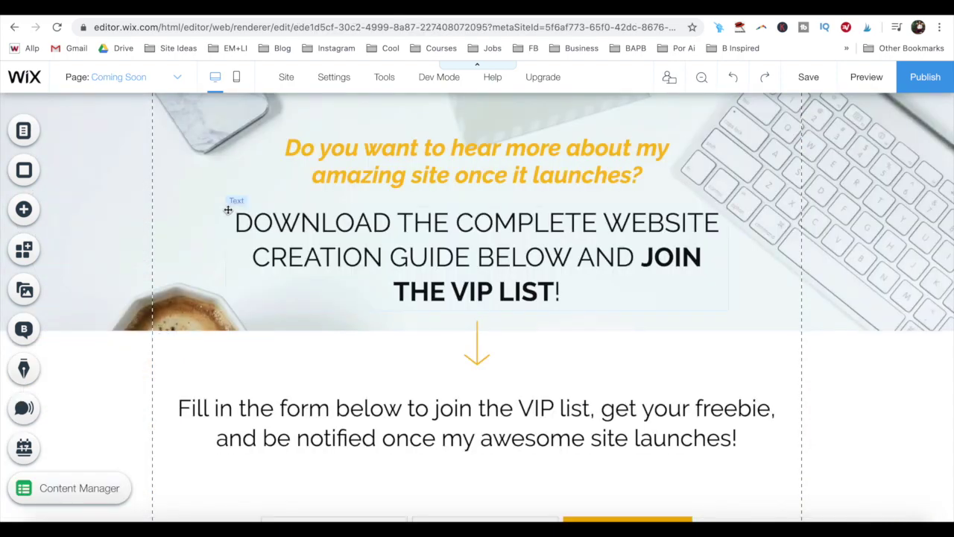
{"action": "scroll", "coordinate": [228, 210], "scroll_direction": "down", "scroll_amount": 3}
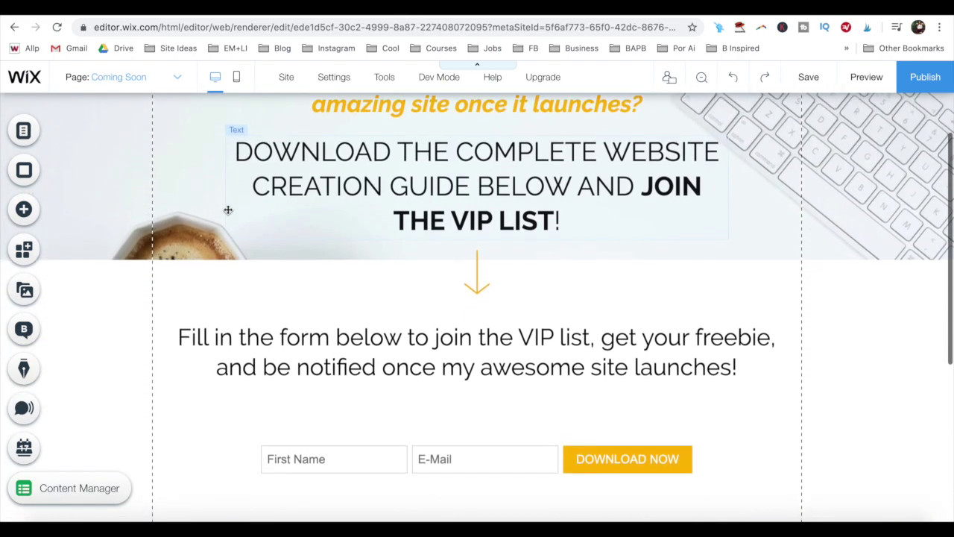
{"action": "scroll", "coordinate": [229, 210], "scroll_direction": "down", "scroll_amount": 4}
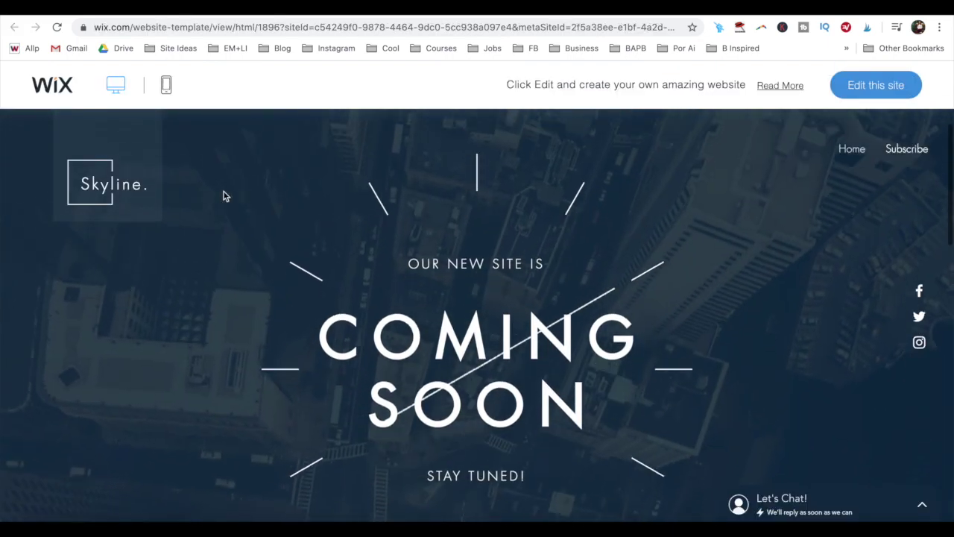
{"action": "scroll", "coordinate": [223, 191], "scroll_direction": "down", "scroll_amount": 2}
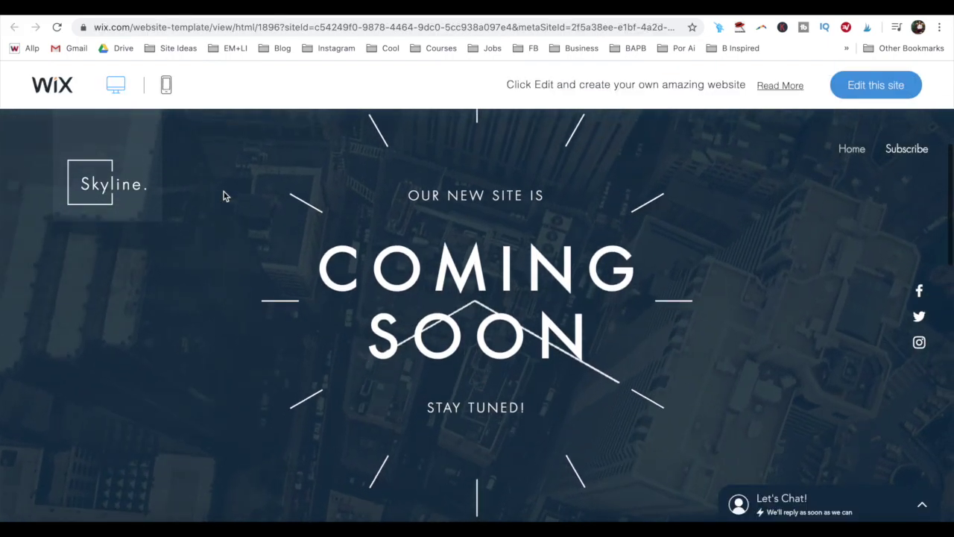
{"action": "scroll", "coordinate": [224, 195], "scroll_direction": "down", "scroll_amount": 3}
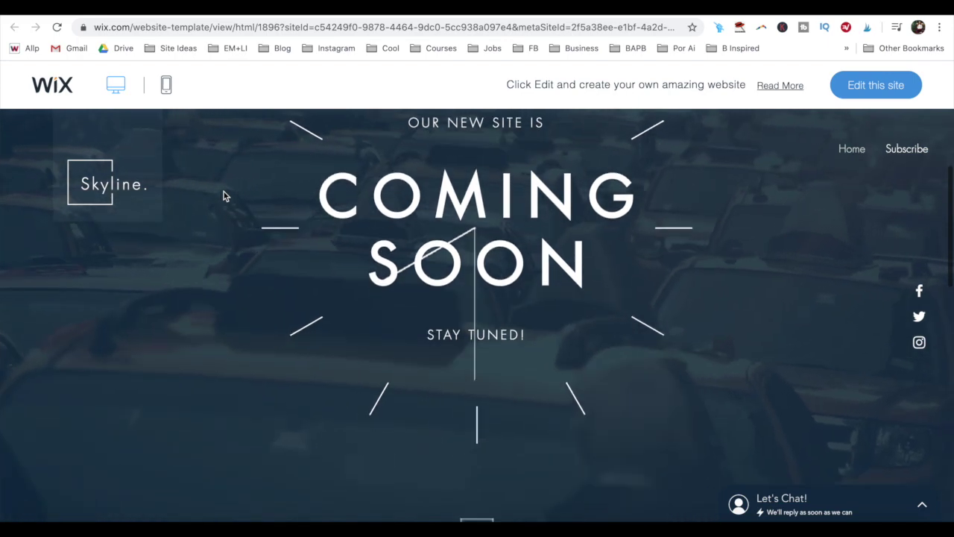
{"action": "scroll", "coordinate": [224, 195], "scroll_direction": "down", "scroll_amount": 2}
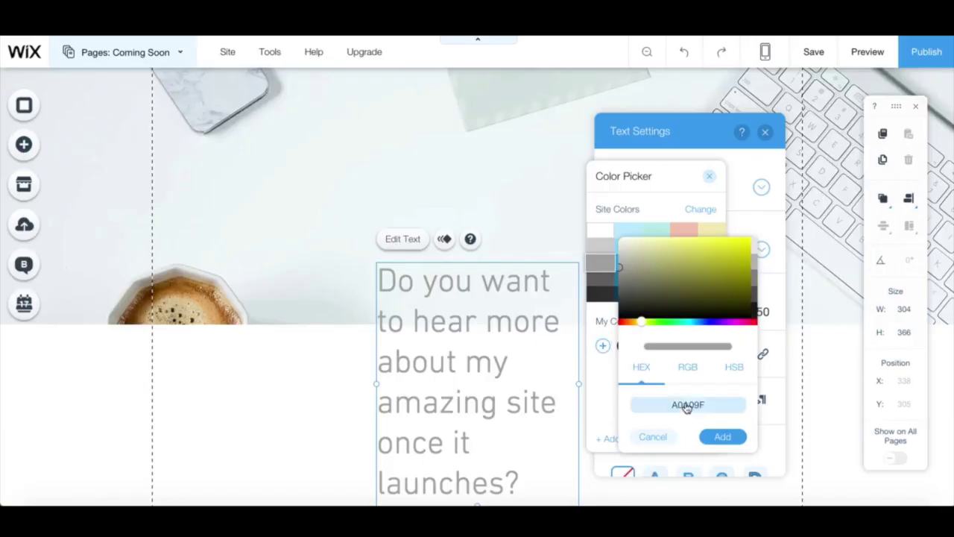
Change the heading's colour from grey to hex #FCB900
{"action": "left_click", "coordinate": [681, 403]}
{"action": "left_click", "coordinate": [724, 405]}
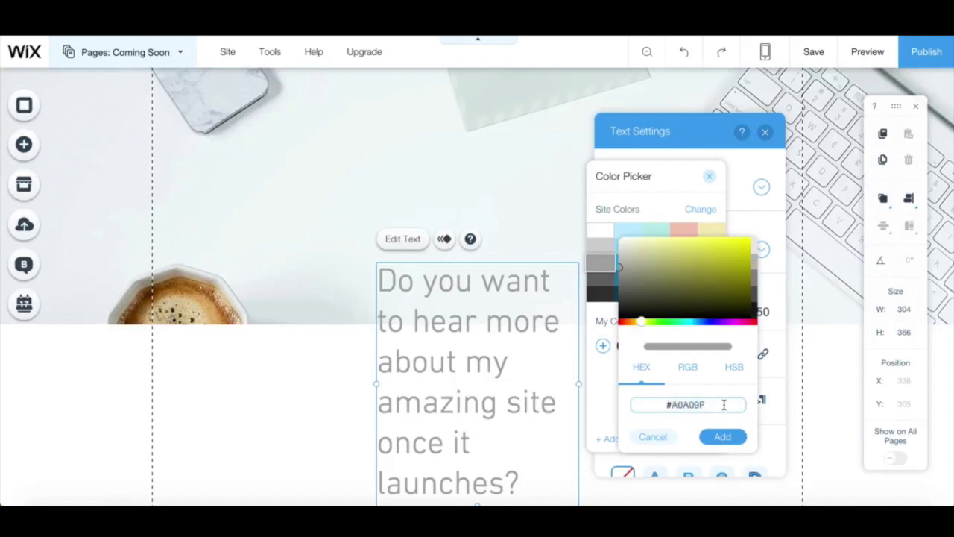
{"action": "key", "text": "BackSpace"}
{"action": "key", "text": "BackSpace"}
{"action": "key", "text": "BackSpace"}
{"action": "key", "text": "BackSpace"}
{"action": "key", "text": "BackSpace"}
{"action": "key", "text": "BackSpace"}
{"action": "key", "text": "BackSpace"}
{"action": "type", "text": "#FCB900"}
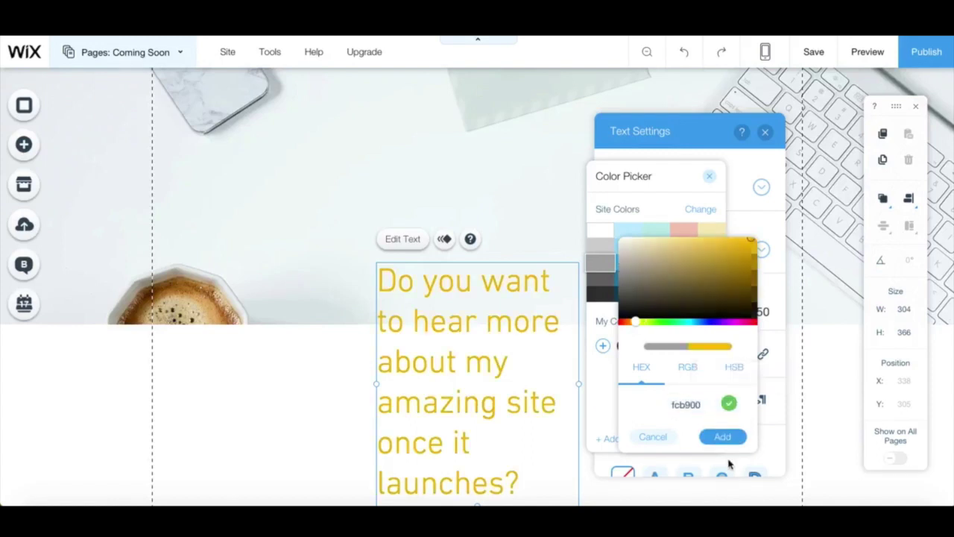
{"action": "left_click", "coordinate": [724, 438]}
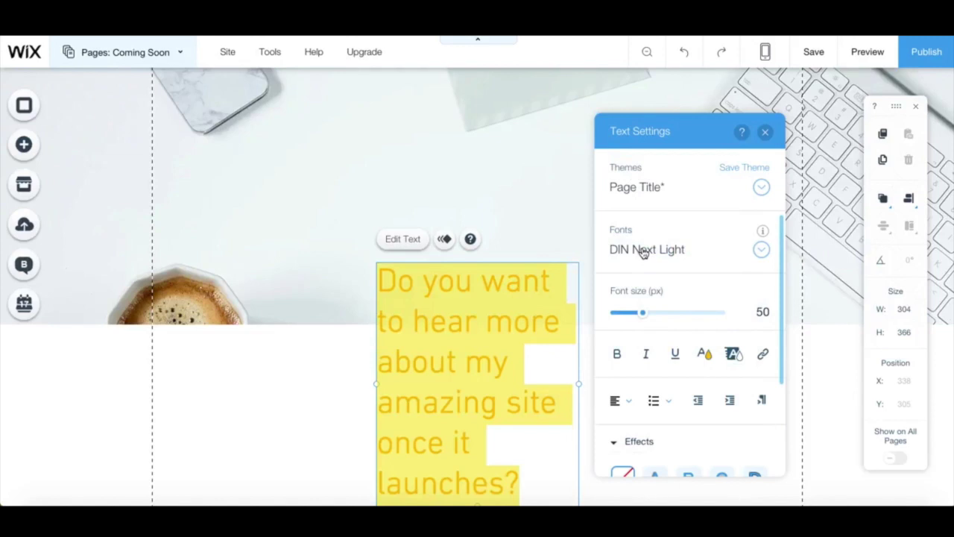
Set the heading font to Raleway at 40 px and make it italic
{"action": "left_click", "coordinate": [643, 252]}
{"action": "scroll", "coordinate": [664, 313], "scroll_direction": "down", "scroll_amount": 15}
{"action": "scroll", "coordinate": [664, 321], "scroll_direction": "down", "scroll_amount": 2}
{"action": "left_click", "coordinate": [654, 341]}
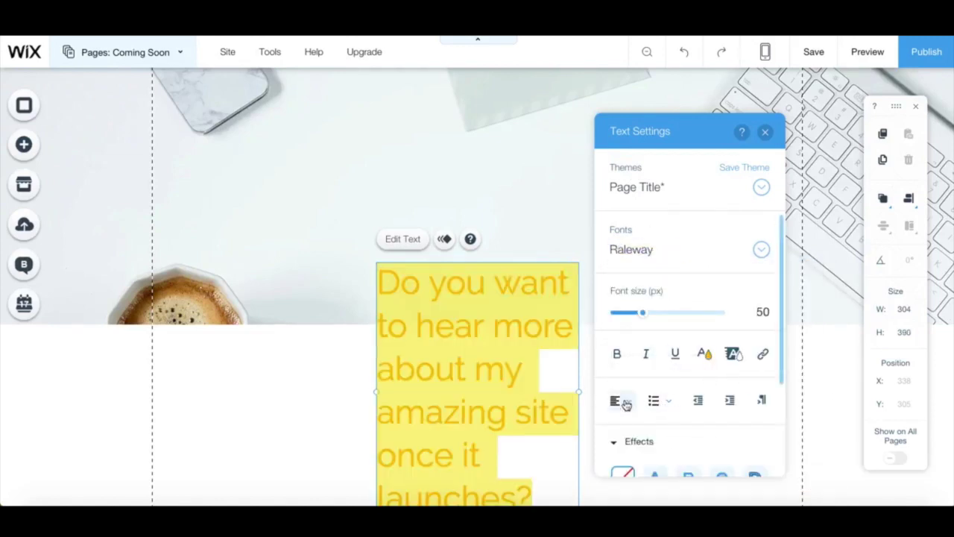
{"action": "left_click", "coordinate": [765, 311]}
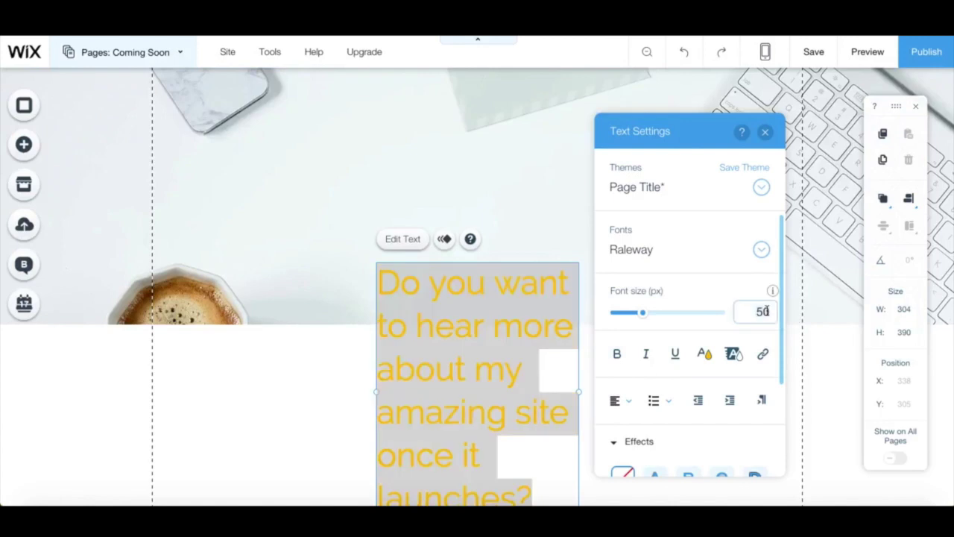
{"action": "type", "text": "40"}
{"action": "key", "text": "Return"}
{"action": "left_click", "coordinate": [645, 353]}
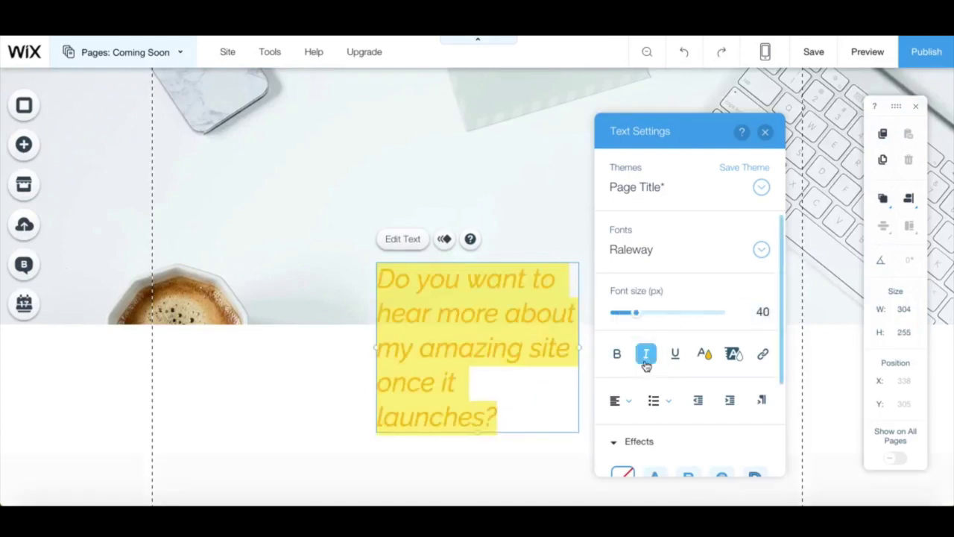
{"action": "left_click", "coordinate": [765, 132]}
Widen the question heading to 618 px, move it up-left, and centre-align its text
{"action": "left_click_drag", "start_coordinate": [579, 349], "coordinate": [787, 340]}
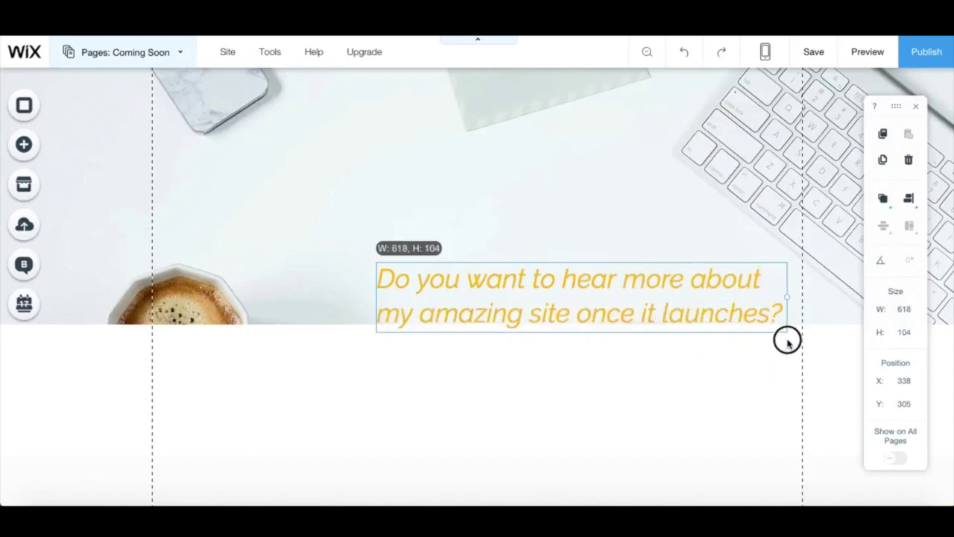
{"action": "left_click_drag", "start_coordinate": [616, 303], "coordinate": [512, 192]}
{"action": "double_click", "coordinate": [514, 190]}
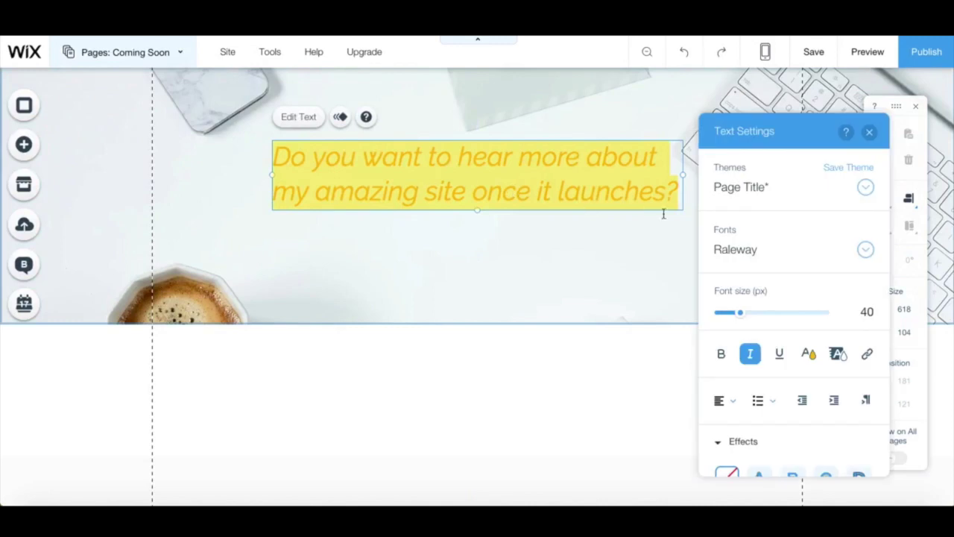
{"action": "left_click", "coordinate": [719, 400]}
{"action": "left_click", "coordinate": [729, 423]}
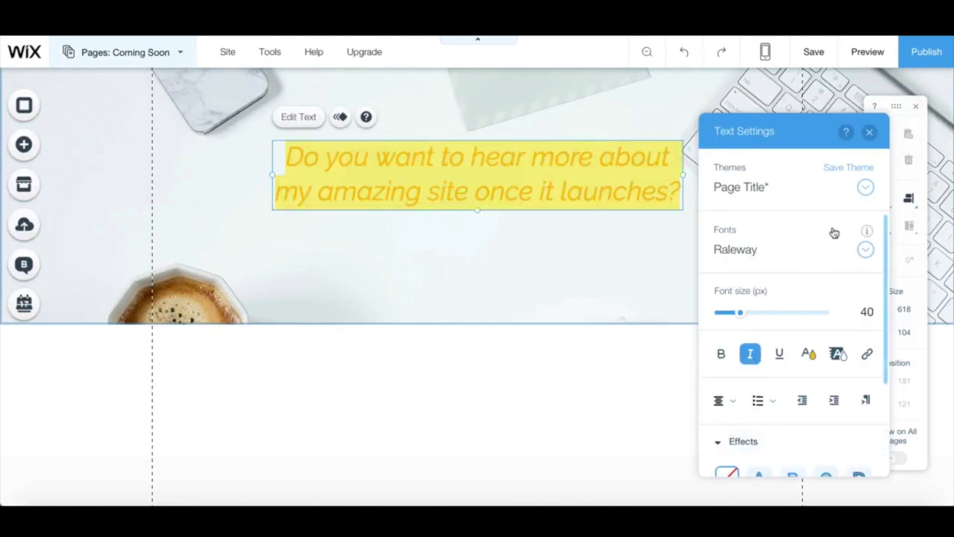
{"action": "left_click", "coordinate": [869, 132]}
{"action": "left_click", "coordinate": [730, 214]}
{"action": "left_click", "coordinate": [447, 198]}
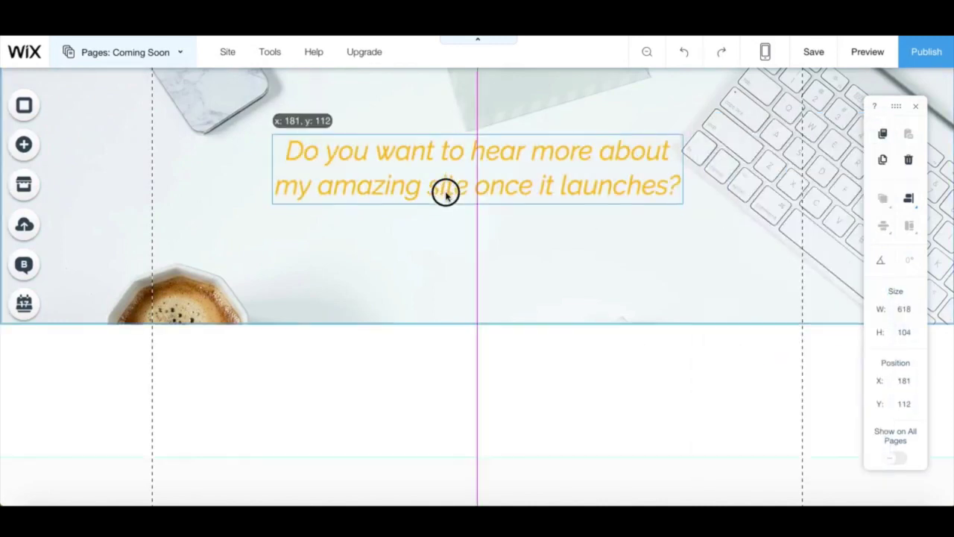
{"action": "left_click", "coordinate": [29, 150]}
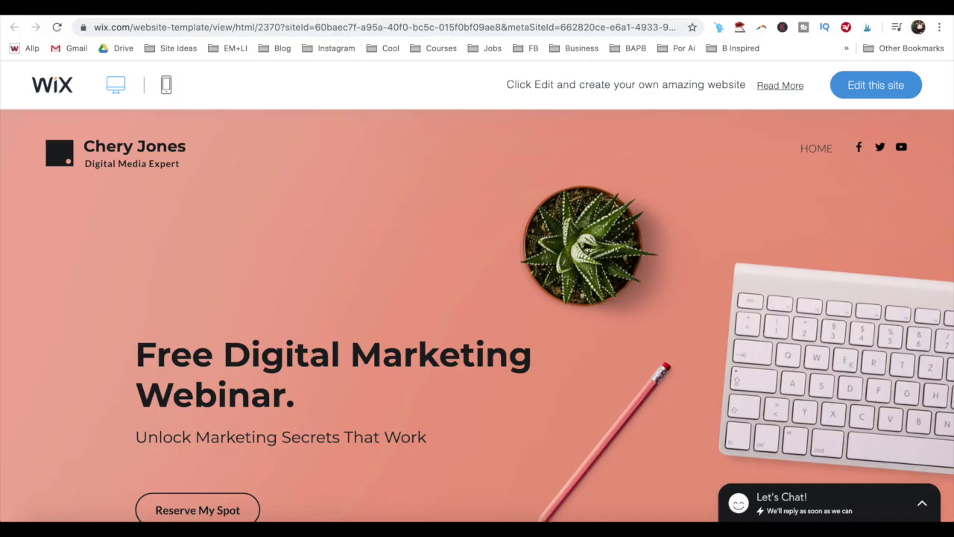
{"action": "scroll", "coordinate": [359, 190], "scroll_direction": "down", "scroll_amount": 2}
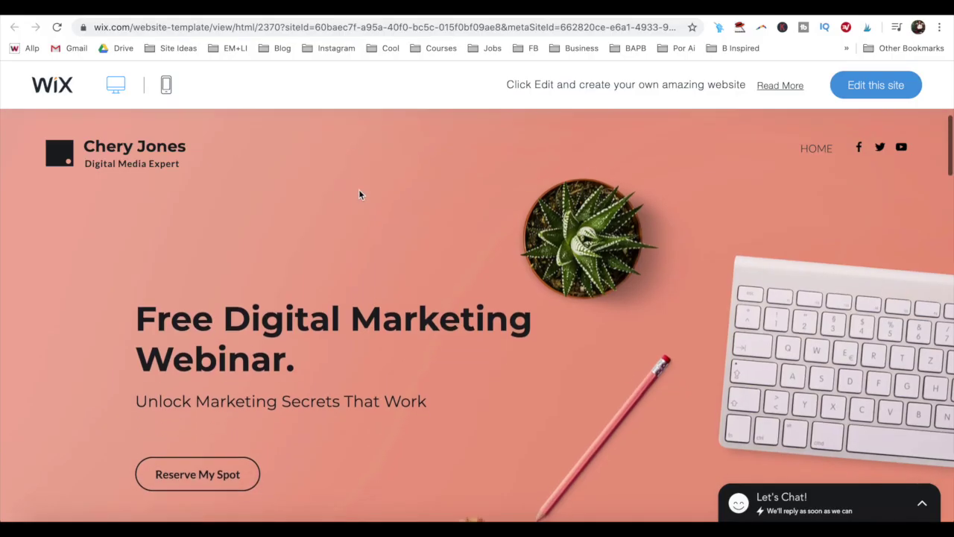
{"action": "scroll", "coordinate": [358, 192], "scroll_direction": "down", "scroll_amount": 2}
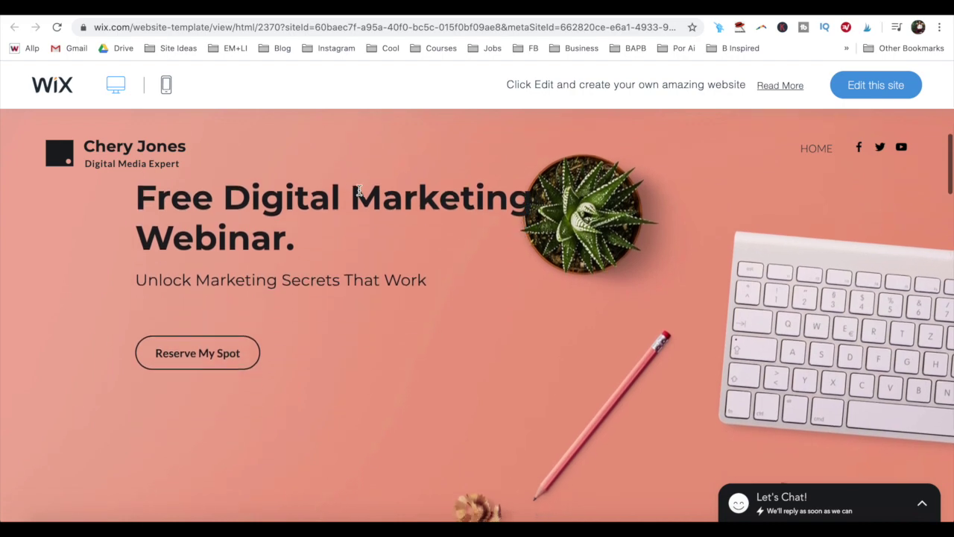
{"action": "scroll", "coordinate": [358, 190], "scroll_direction": "down", "scroll_amount": 1}
{"action": "scroll", "coordinate": [358, 190], "scroll_direction": "down", "scroll_amount": 1}
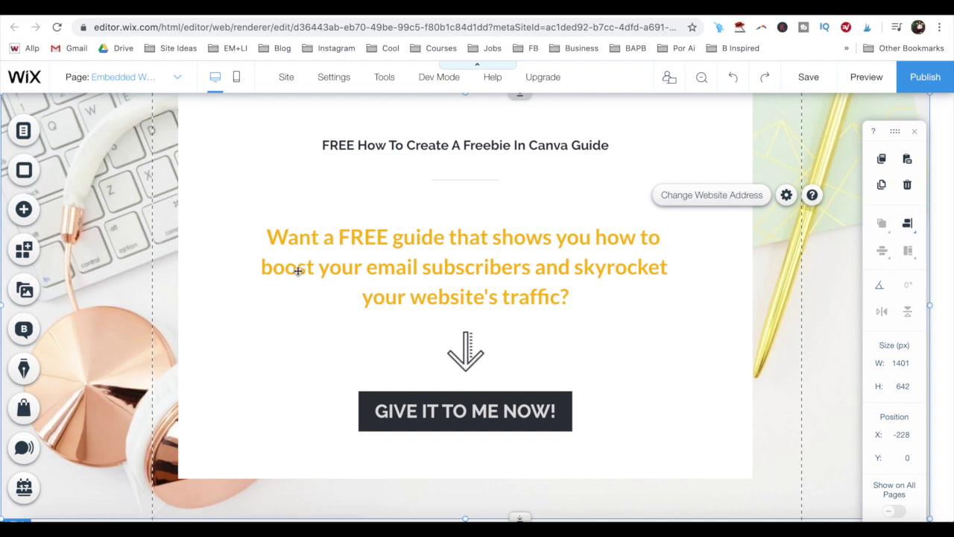
Show the site's pages from the Page dropdown in the top bar
{"action": "left_click", "coordinate": [178, 77]}
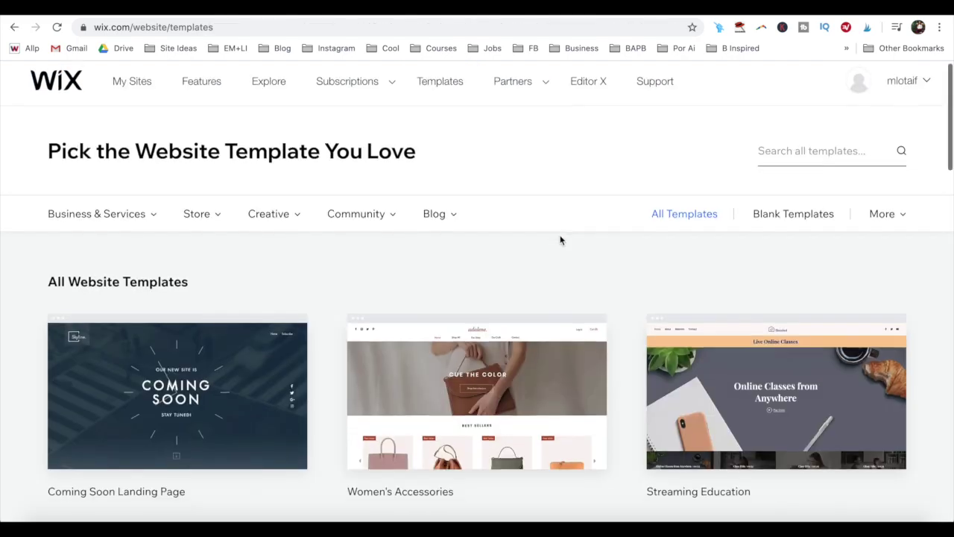
Browse past Coworking Space in the template gallery, then bring up the Home page's '...' options
{"action": "scroll", "coordinate": [561, 240], "scroll_direction": "down", "scroll_amount": 2}
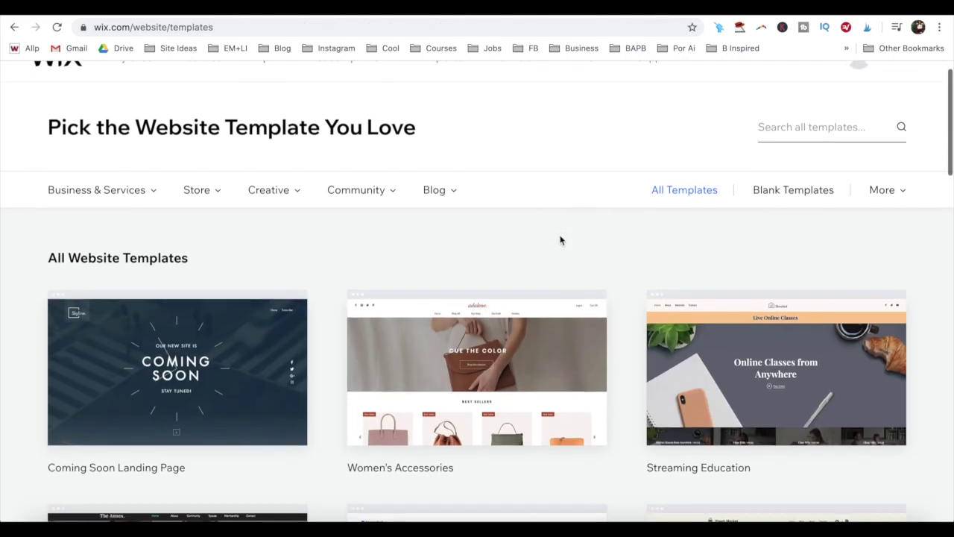
{"action": "scroll", "coordinate": [561, 240], "scroll_direction": "down", "scroll_amount": 3}
{"action": "scroll", "coordinate": [560, 240], "scroll_direction": "down", "scroll_amount": 2}
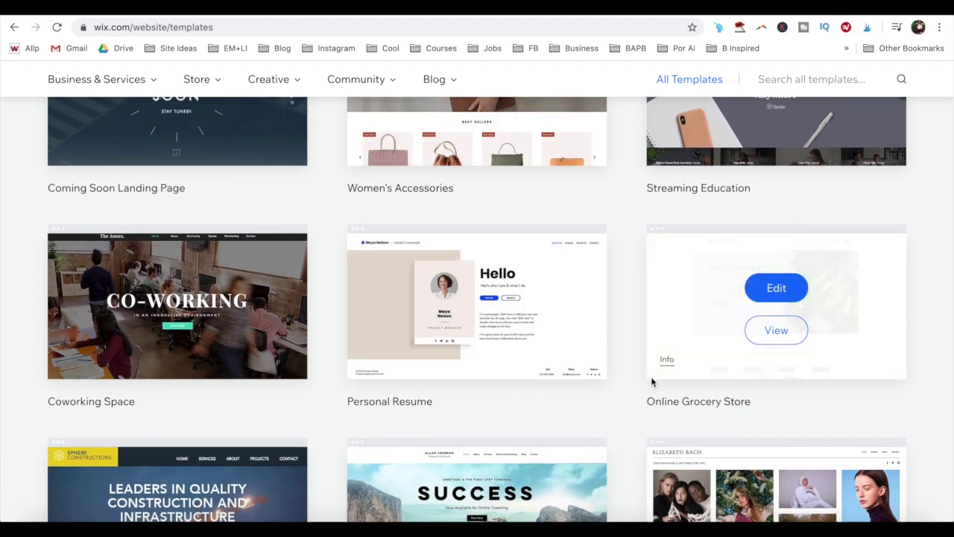
{"action": "mouse_move", "coordinate": [162, 308]}
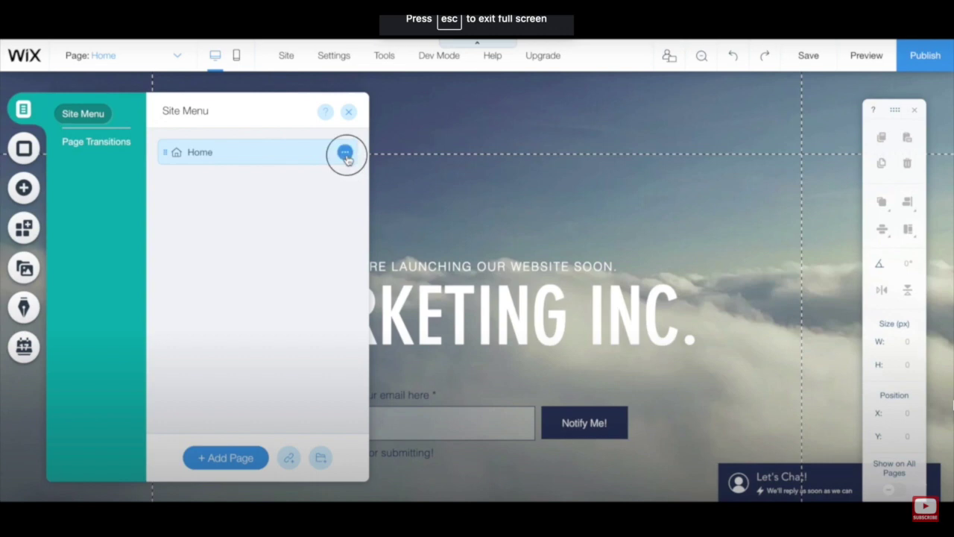
{"action": "left_click", "coordinate": [344, 152]}
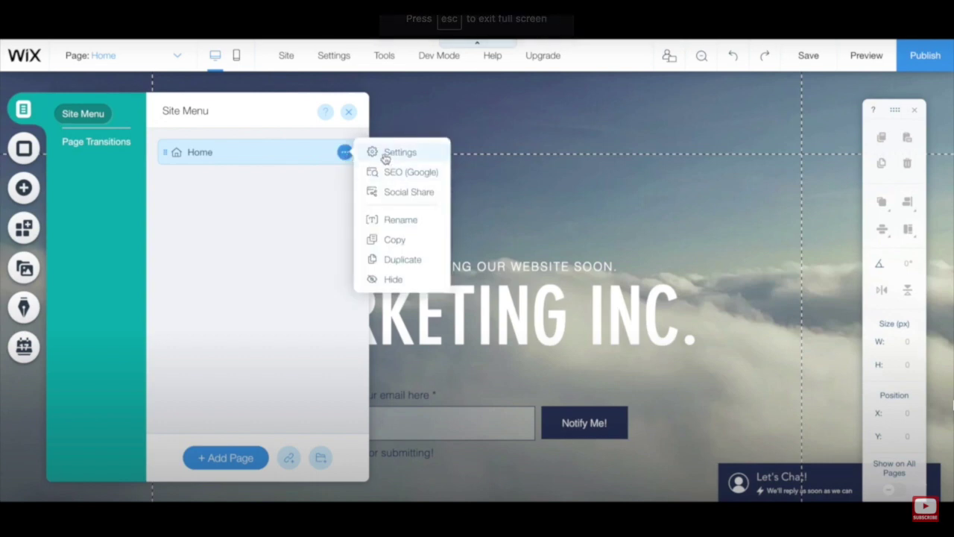
Set the Home page's layout to No Header & Footer in its page settings
{"action": "left_click", "coordinate": [386, 157]}
{"action": "left_click", "coordinate": [463, 155]}
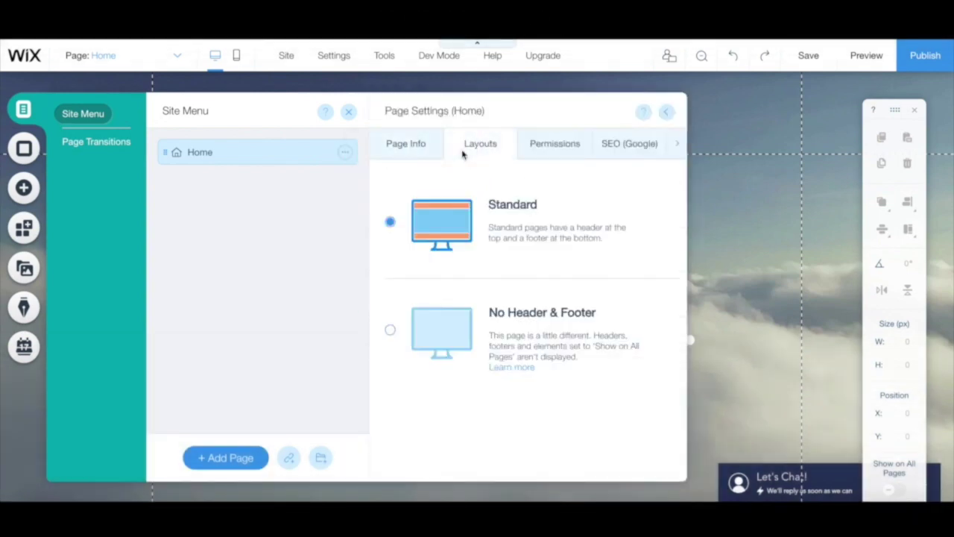
{"action": "left_click", "coordinate": [391, 332]}
{"action": "left_click", "coordinate": [756, 302]}
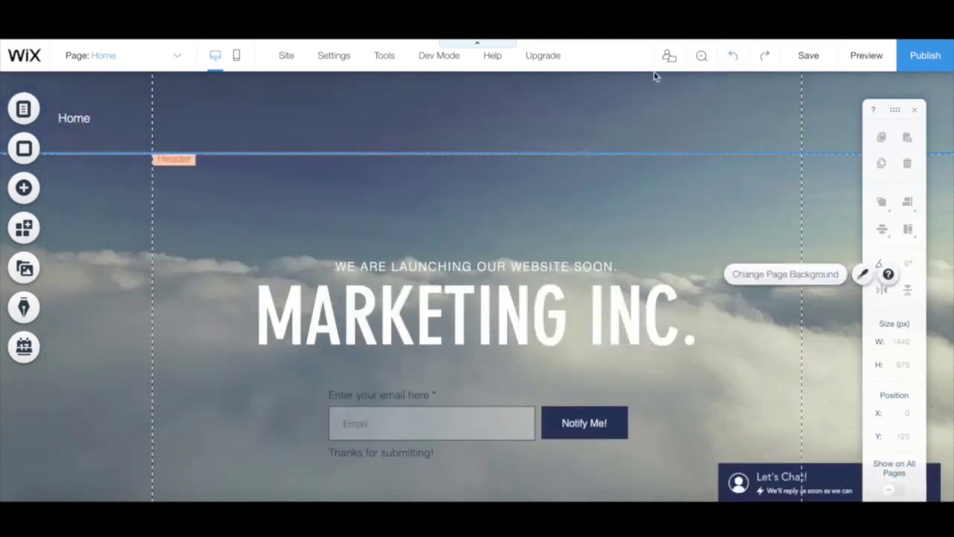
{"action": "left_click", "coordinate": [733, 56]}
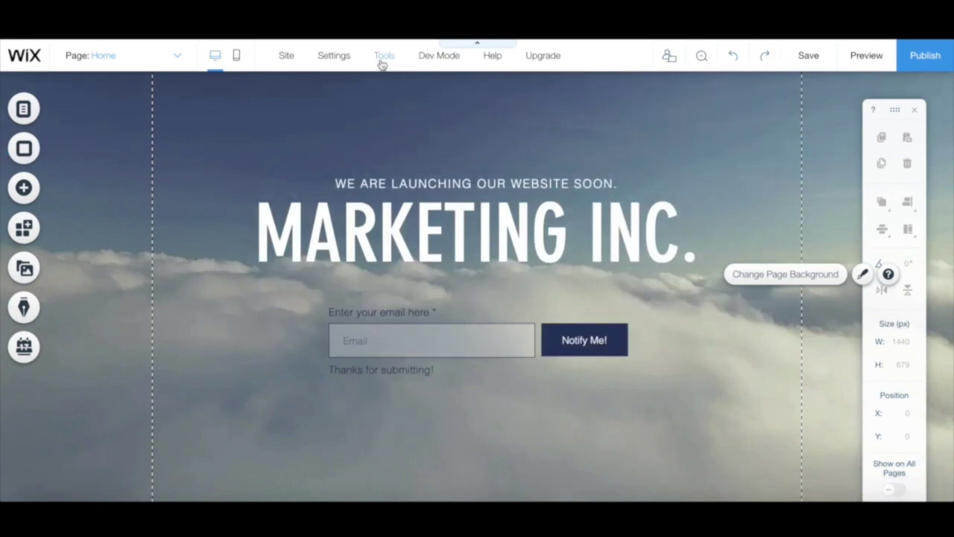
{"action": "scroll", "coordinate": [444, 403], "scroll_direction": "down", "scroll_amount": 2}
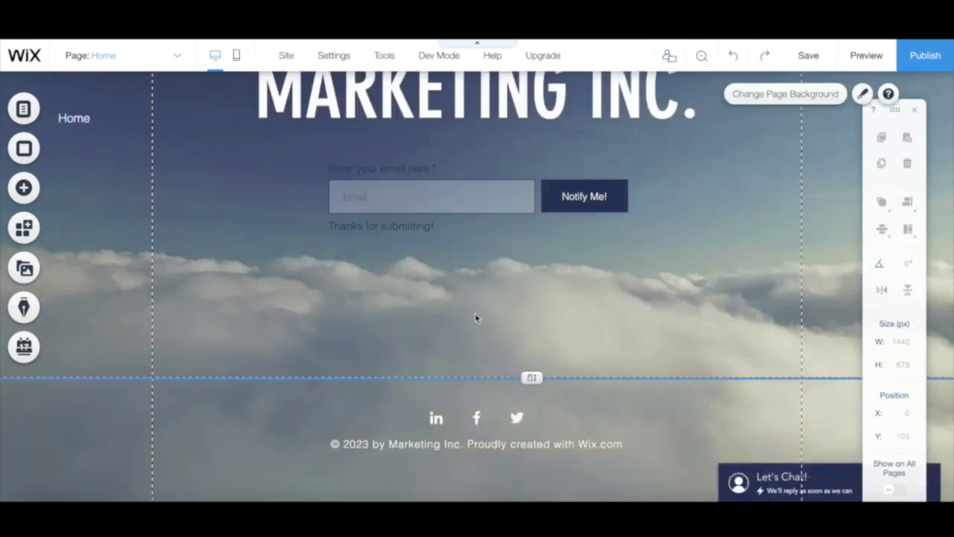
{"action": "left_click", "coordinate": [764, 55]}
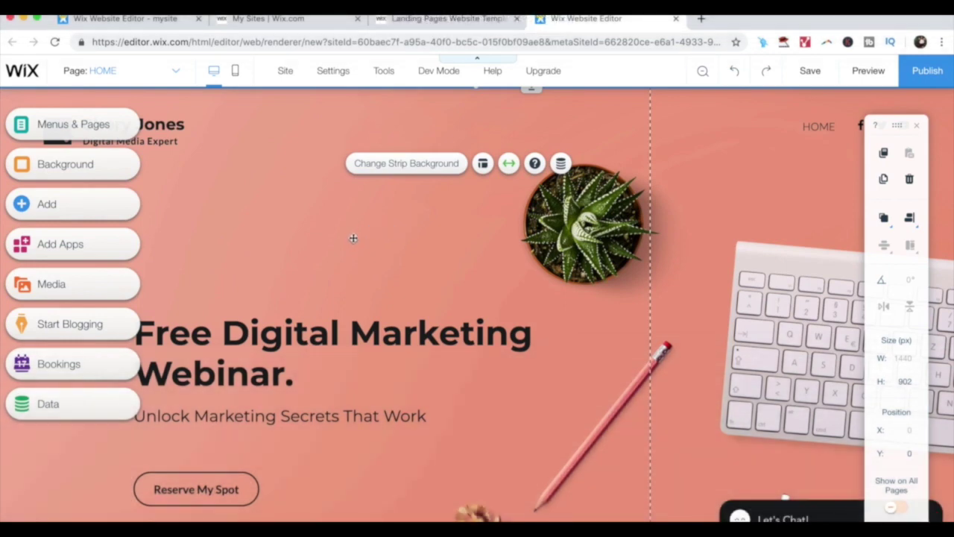
Choose Image as the hero strip's background type to bring up the image library
{"action": "left_click", "coordinate": [408, 165]}
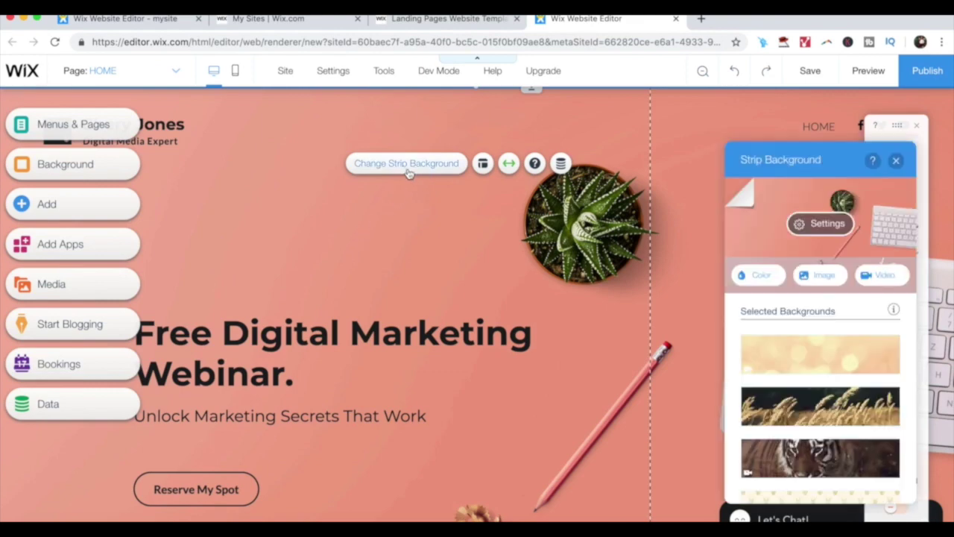
{"action": "left_click", "coordinate": [825, 277]}
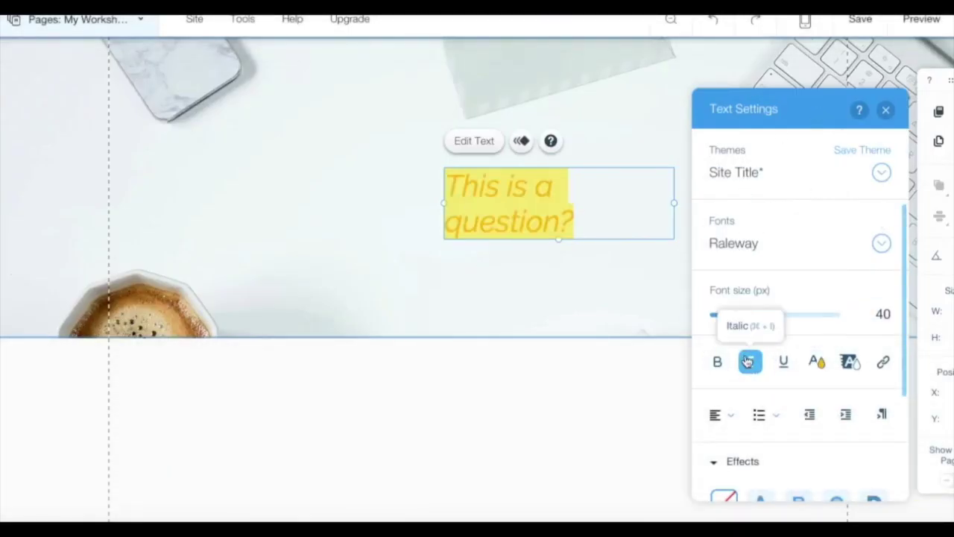
Widen the yellow question to one line and centre-align its text
{"action": "left_click_drag", "start_coordinate": [444, 202], "coordinate": [351, 200]}
{"action": "left_click", "coordinate": [716, 414]}
{"action": "left_click", "coordinate": [728, 439]}
{"action": "left_click", "coordinate": [514, 260]}
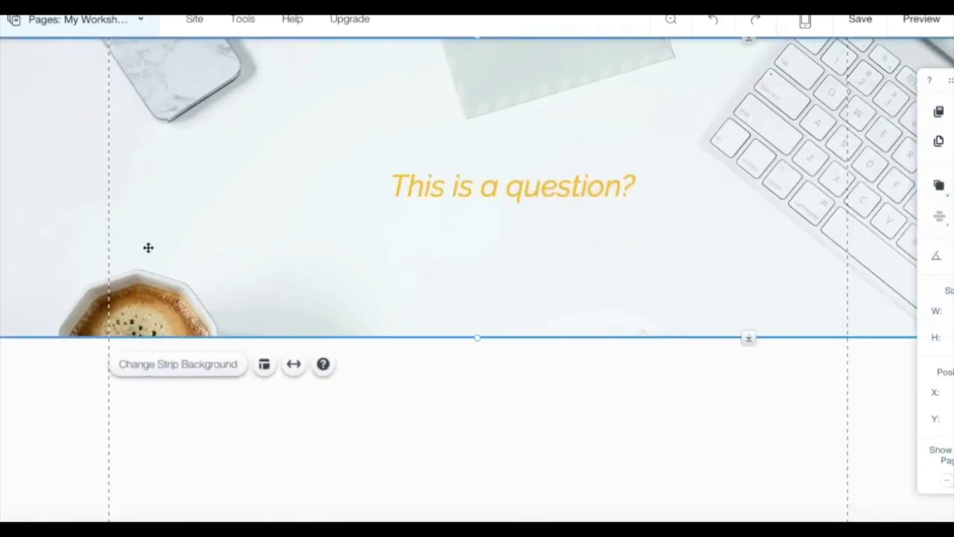
Add a Site Title text under the question reading 'Download the FREE worksheet!'
{"action": "left_click", "coordinate": [9, 121]}
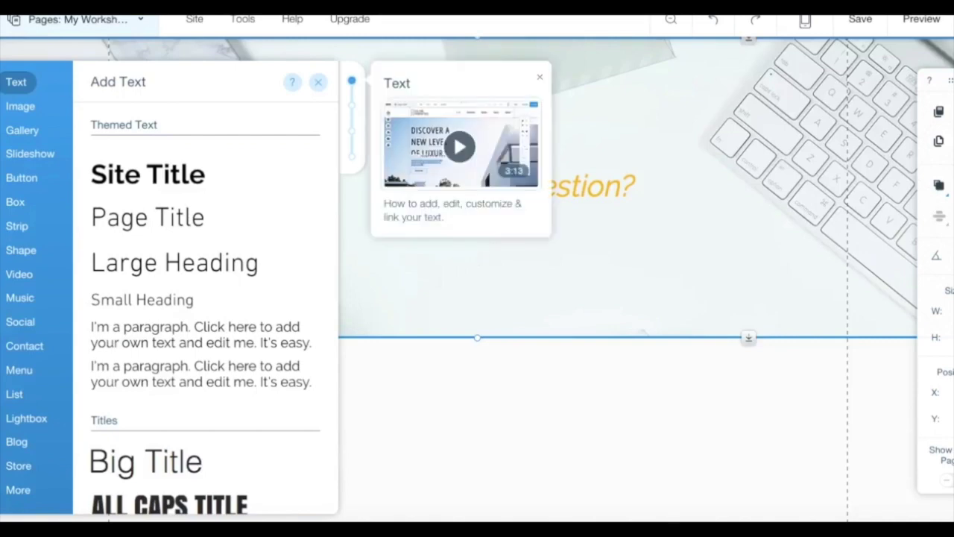
{"action": "left_click_drag", "start_coordinate": [124, 178], "coordinate": [425, 267]}
{"action": "double_click", "coordinate": [483, 267]}
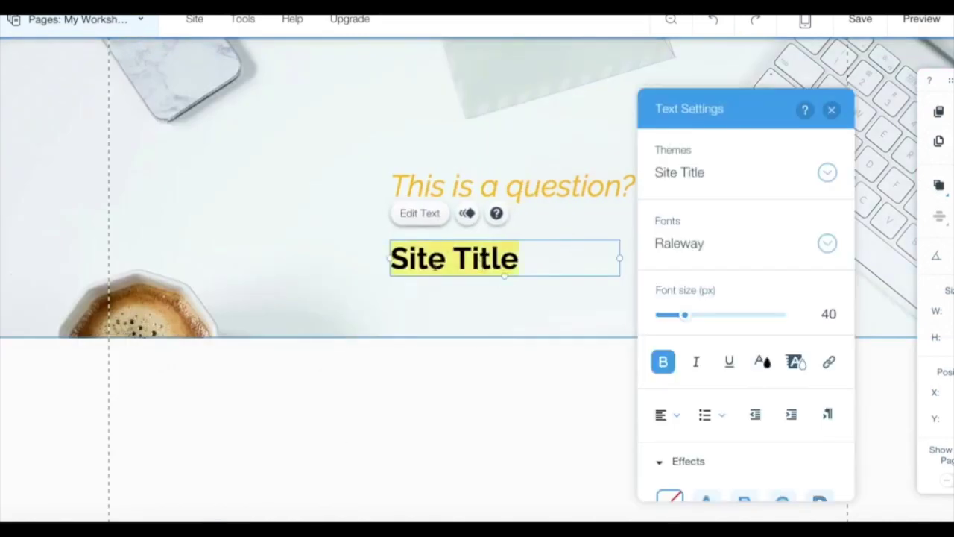
{"action": "type", "text": "Download the FREE Work"}
{"action": "key", "text": "BackSpace"}
{"action": "key", "text": "BackSpace"}
{"action": "key", "text": "BackSpace"}
{"action": "key", "text": "BackSpace"}
{"action": "type", "text": "worksheet!"}
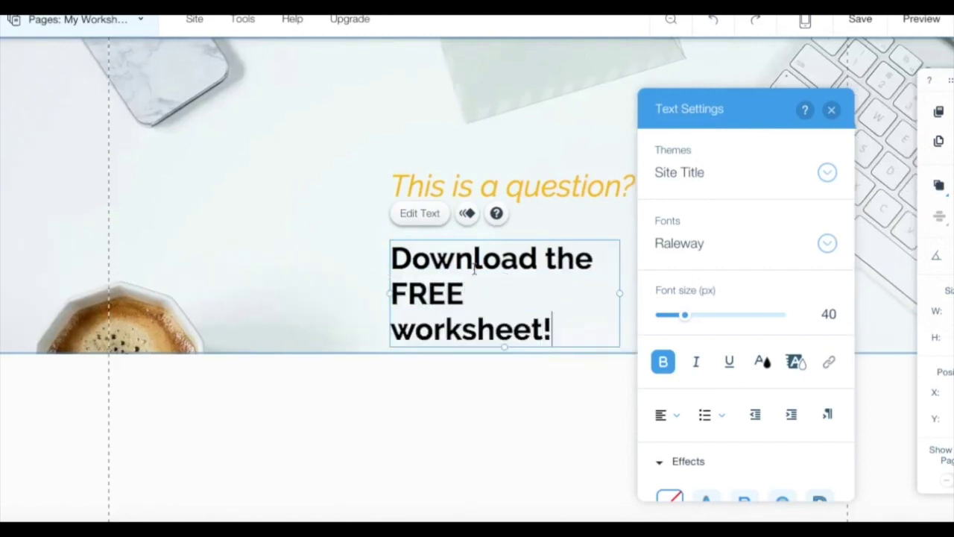
Centre-align the new heading, widen it to 452 px and centre it under the question
{"action": "key", "text": "ctrl+a"}
{"action": "left_click", "coordinate": [667, 416]}
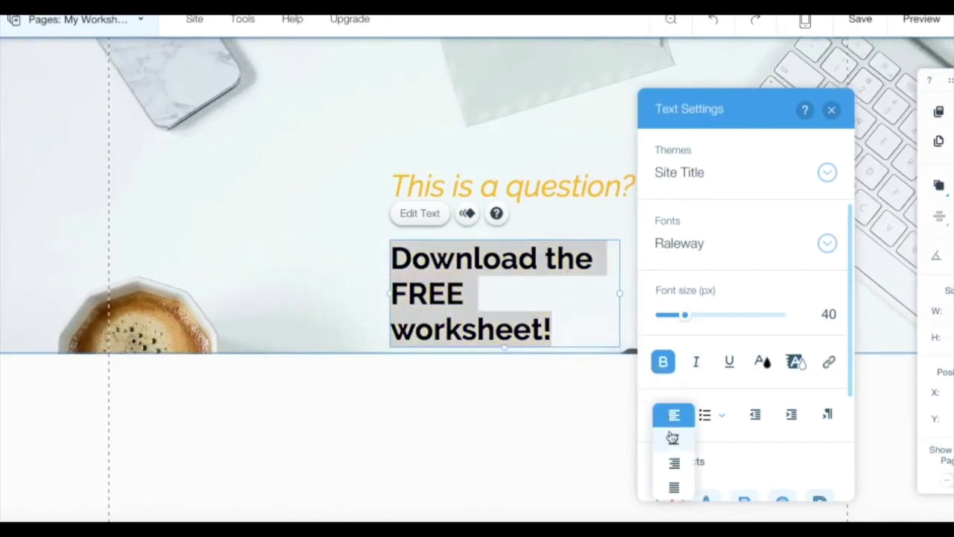
{"action": "left_click", "coordinate": [672, 437]}
{"action": "left_click_drag", "start_coordinate": [619, 293], "coordinate": [747, 298]}
{"action": "left_click", "coordinate": [575, 260]}
{"action": "left_click", "coordinate": [571, 240]}
{"action": "left_click", "coordinate": [528, 256]}
{"action": "left_click", "coordinate": [541, 246]}
{"action": "left_click_drag", "start_coordinate": [541, 246], "coordinate": [486, 235]}
{"action": "left_click", "coordinate": [401, 335]}
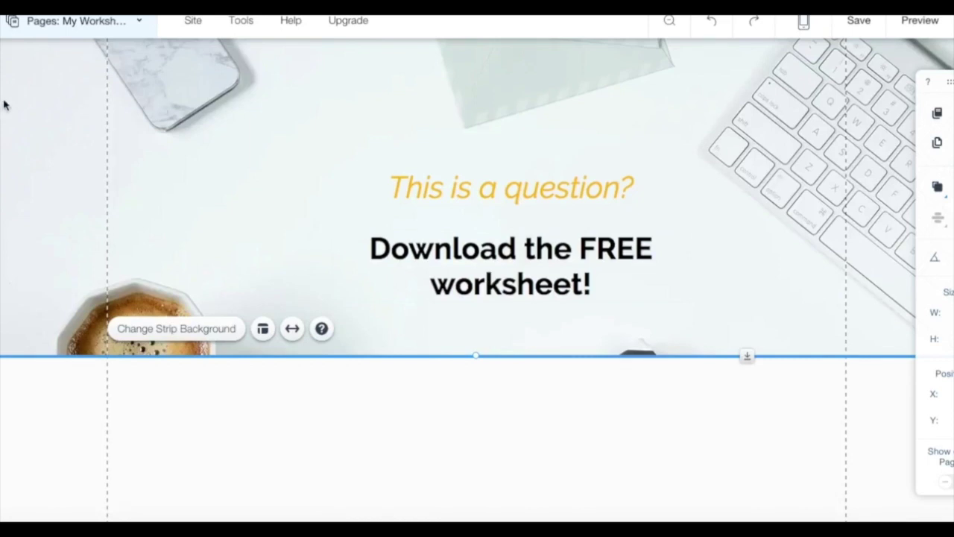
{"action": "left_click", "coordinate": [4, 127]}
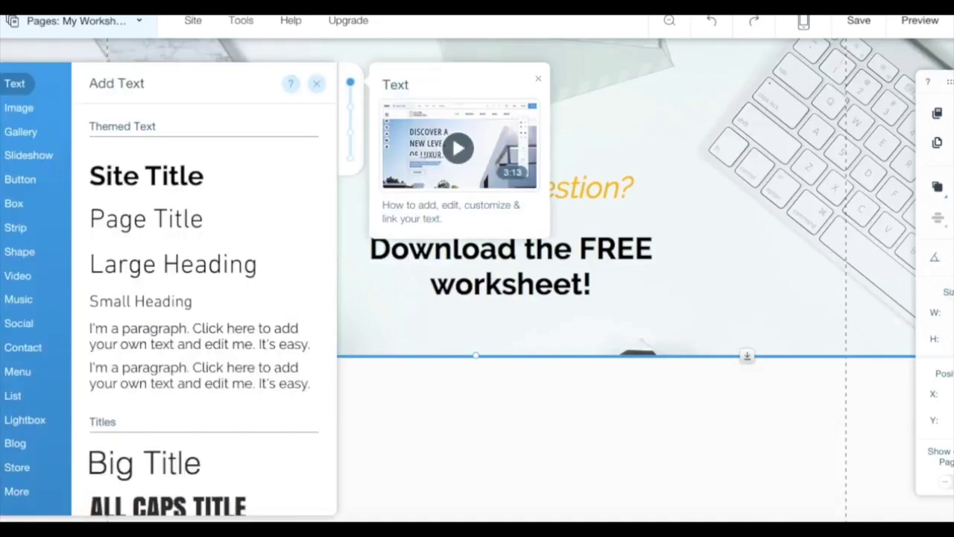
Add the thin down arrow from the Shape panel's Arrows section to the strip
{"action": "mouse_move", "coordinate": [26, 252]}
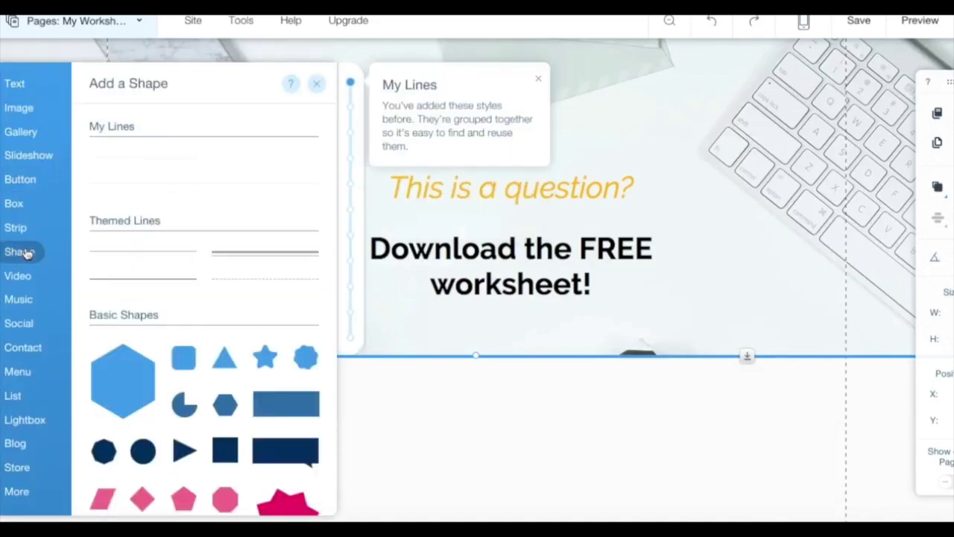
{"action": "scroll", "coordinate": [179, 276], "scroll_direction": "down", "scroll_amount": 7}
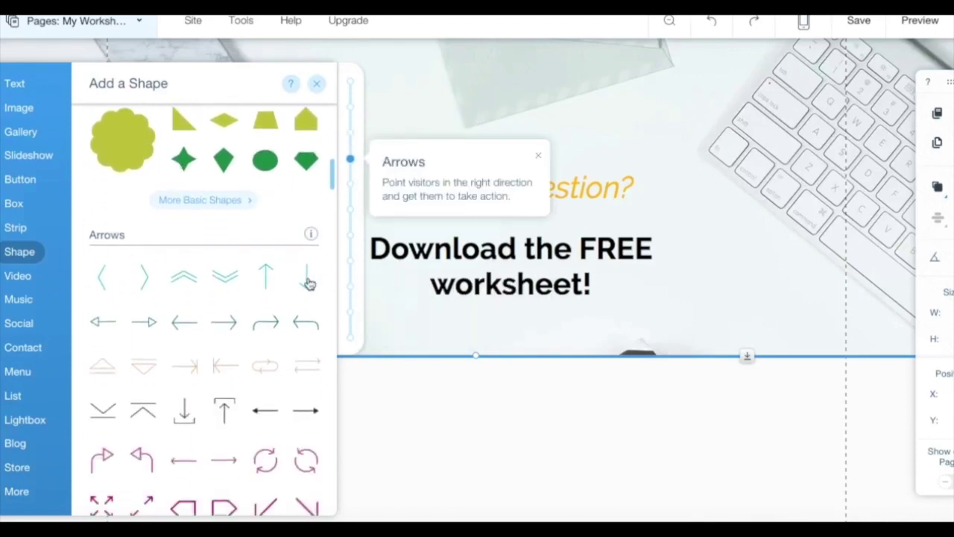
{"action": "left_click", "coordinate": [309, 284]}
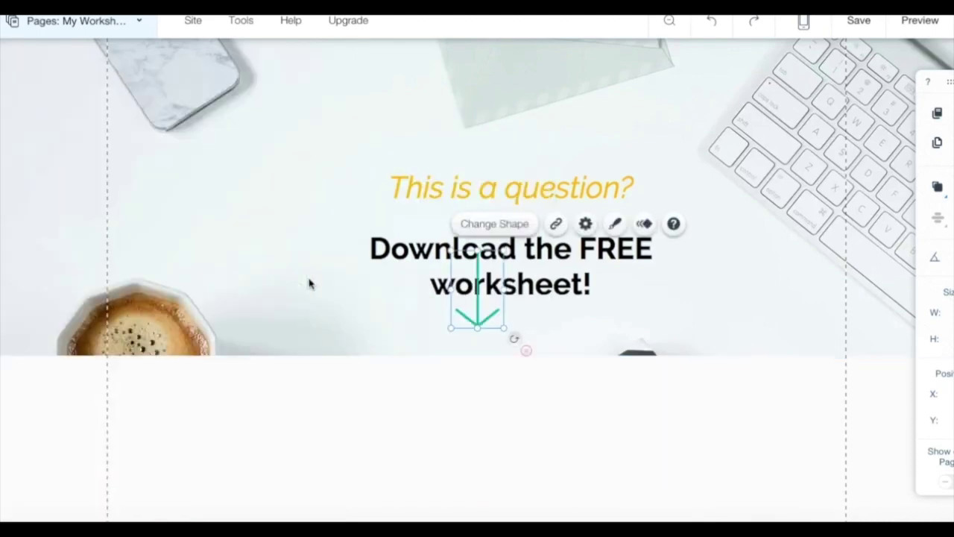